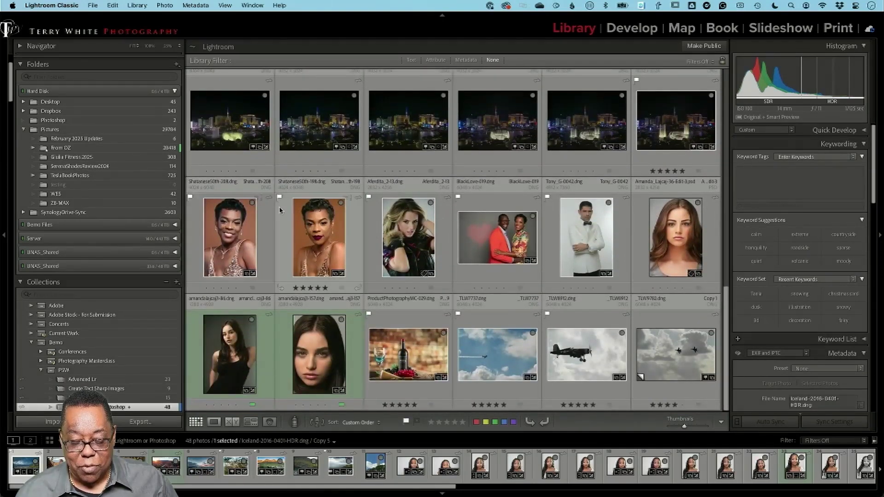
Open the portrait of the smiling woman in the sequined dress in Develop and inspect her face and the photo's masks.
{"action": "double_click", "coordinate": [225, 251]}
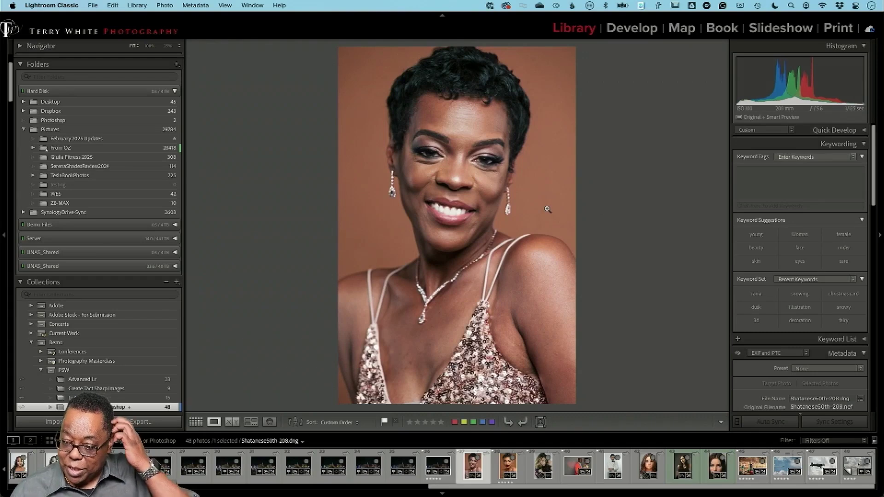
{"action": "key", "text": "d"}
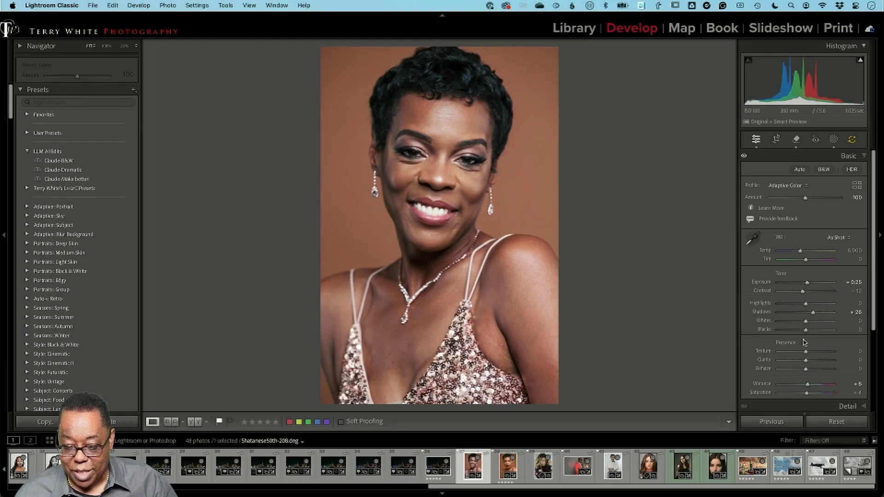
{"action": "left_click", "coordinate": [426, 168]}
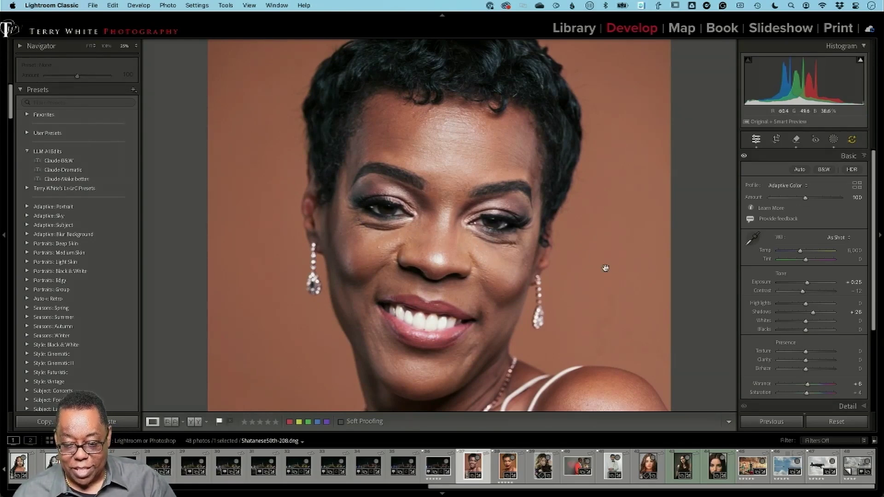
{"action": "left_click", "coordinate": [833, 140]}
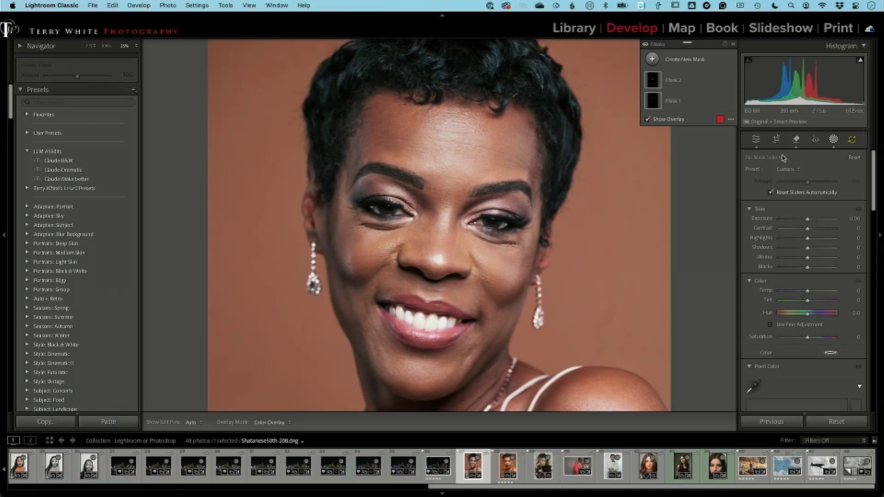
Send the sequined-dress portrait from the Library grid to Adobe Photoshop 2025 for editing and collapse the Actions panel there.
{"action": "key", "text": "g"}
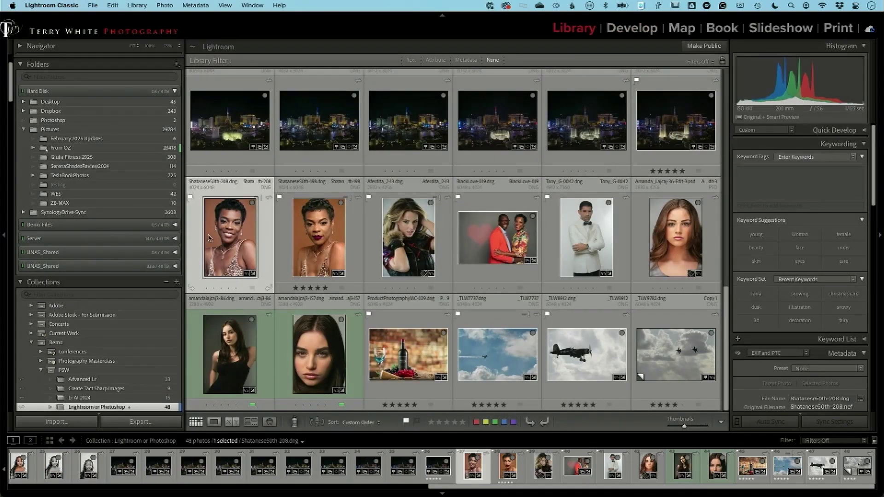
{"action": "right_click", "coordinate": [235, 232]}
{"action": "mouse_move", "coordinate": [245, 225]}
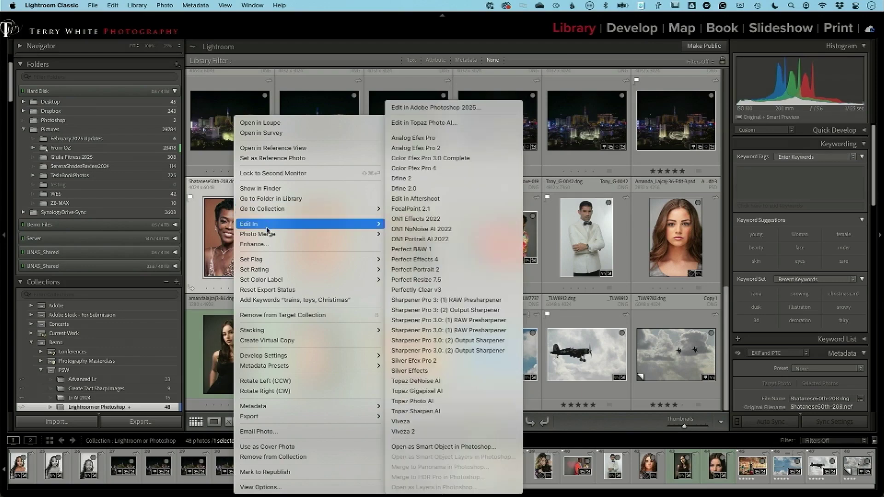
{"action": "left_click", "coordinate": [435, 109]}
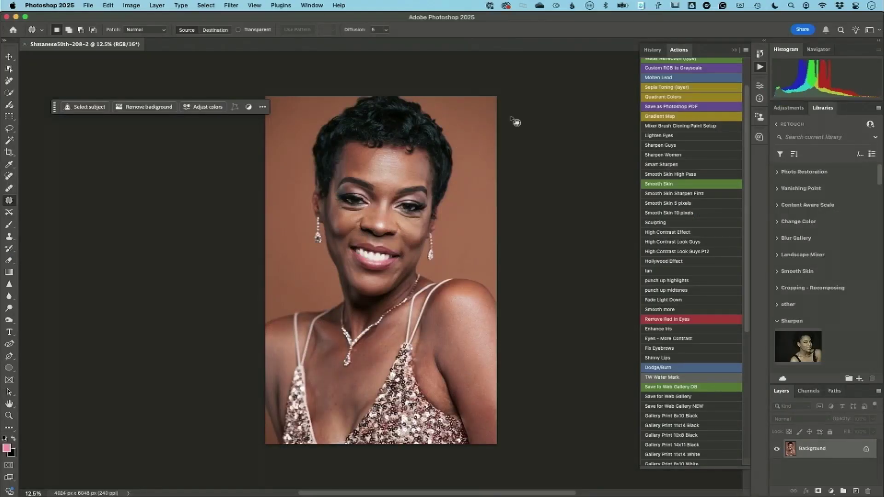
{"action": "left_click", "coordinate": [735, 51]}
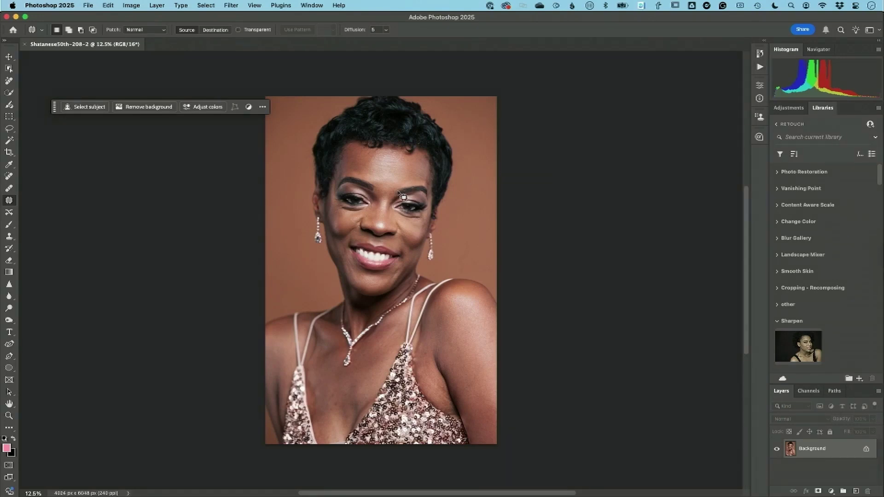
Duplicate the portrait's Background layer for retouching the face.
{"action": "key", "text": "z"}
{"action": "left_click_drag", "start_coordinate": [382, 190], "coordinate": [430, 220]}
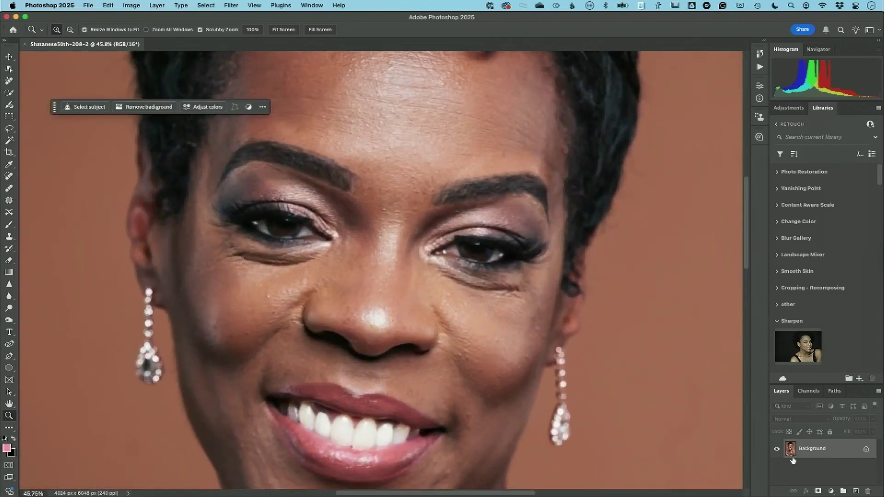
{"action": "left_click_drag", "start_coordinate": [815, 451], "coordinate": [856, 490]}
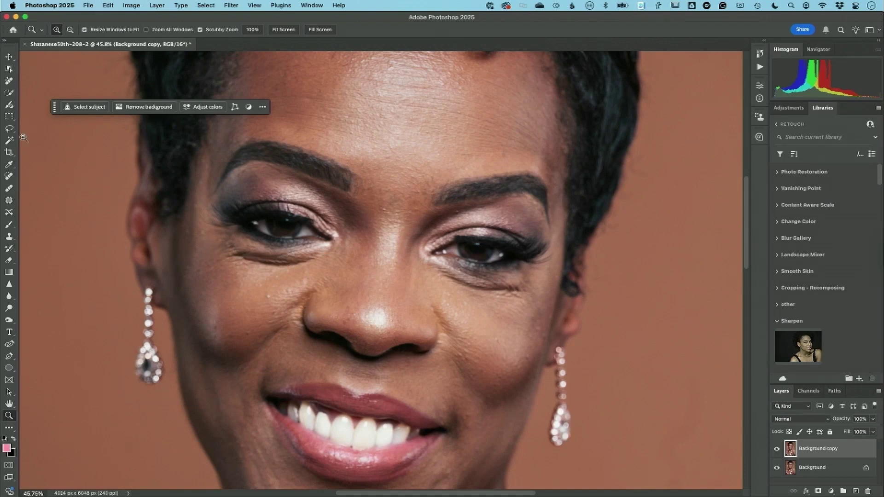
Try replacing the wrinkles under the eye on the image's left side with the Patch tool and fading the patch to 75% opacity.
{"action": "left_click", "coordinate": [11, 201]}
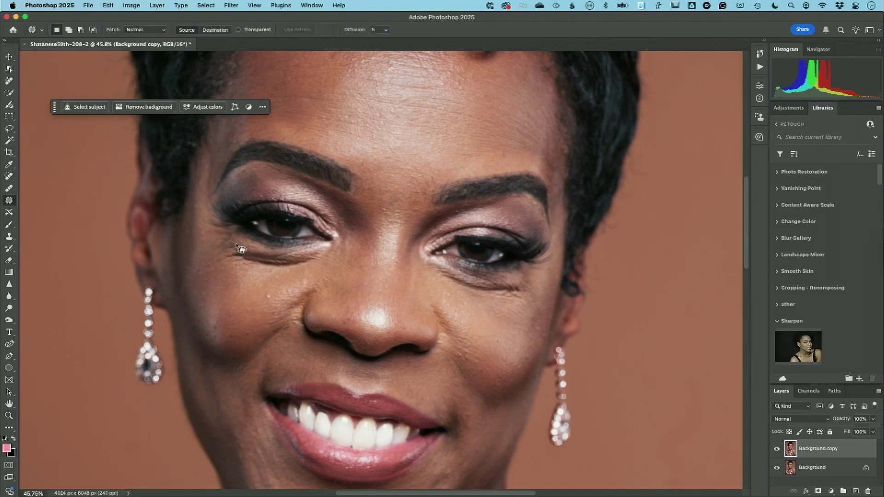
{"action": "mouse_move", "coordinate": [241, 241]}
{"action": "left_mouse_down"}
{"action": "mouse_move", "coordinate": [209, 223]}
{"action": "mouse_move", "coordinate": [215, 252]}
{"action": "mouse_move", "coordinate": [266, 275]}
{"action": "mouse_move", "coordinate": [302, 278]}
{"action": "mouse_move", "coordinate": [327, 263]}
{"action": "mouse_move", "coordinate": [332, 247]}
{"action": "mouse_move", "coordinate": [248, 247]}
{"action": "mouse_move", "coordinate": [237, 237]}
{"action": "mouse_move", "coordinate": [244, 282]}
{"action": "left_mouse_up"}
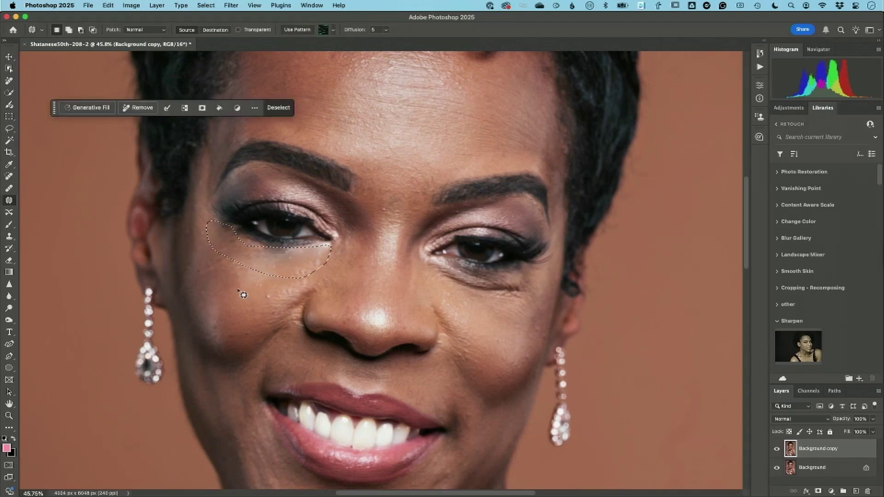
{"action": "left_click", "coordinate": [110, 5]}
{"action": "left_click", "coordinate": [138, 47]}
{"action": "left_click_drag", "start_coordinate": [603, 112], "coordinate": [575, 114]}
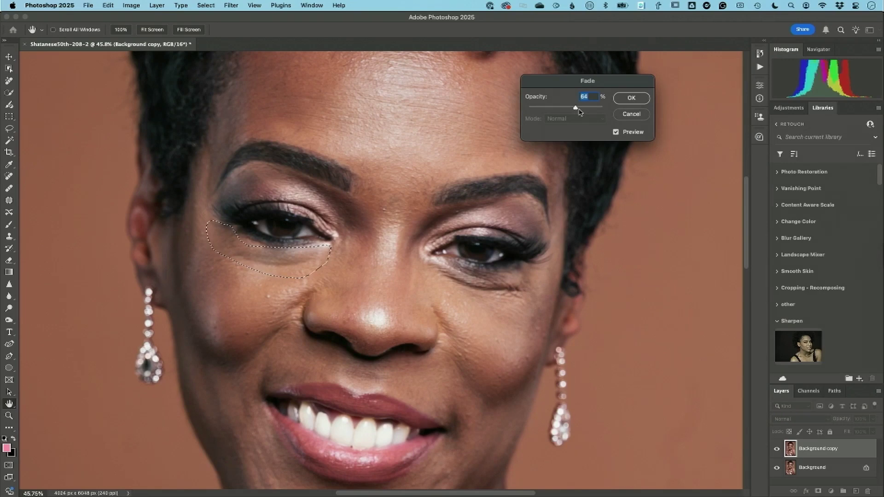
{"action": "left_click_drag", "start_coordinate": [576, 111], "coordinate": [581, 109]}
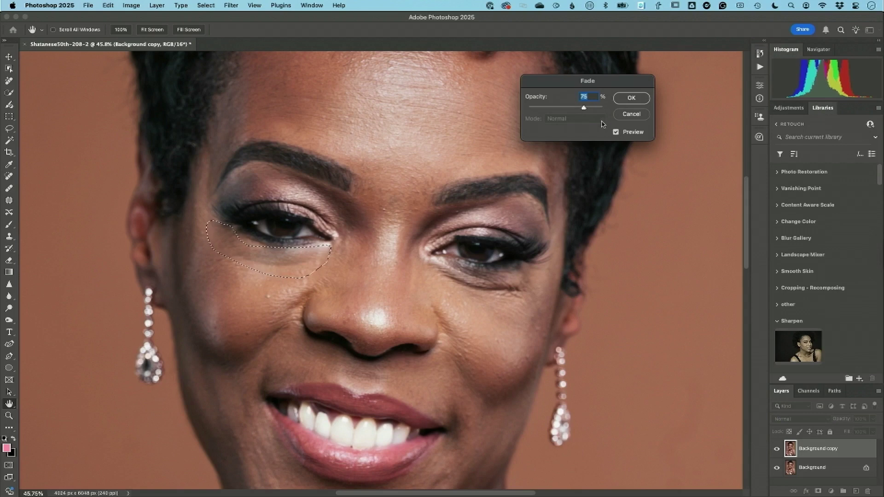
{"action": "left_click", "coordinate": [624, 117]}
Undo the under-eye patch and clear the selection.
{"action": "key", "text": "j"}
{"action": "key", "text": "ctrl+d"}
{"action": "key", "text": "ctrl+z"}
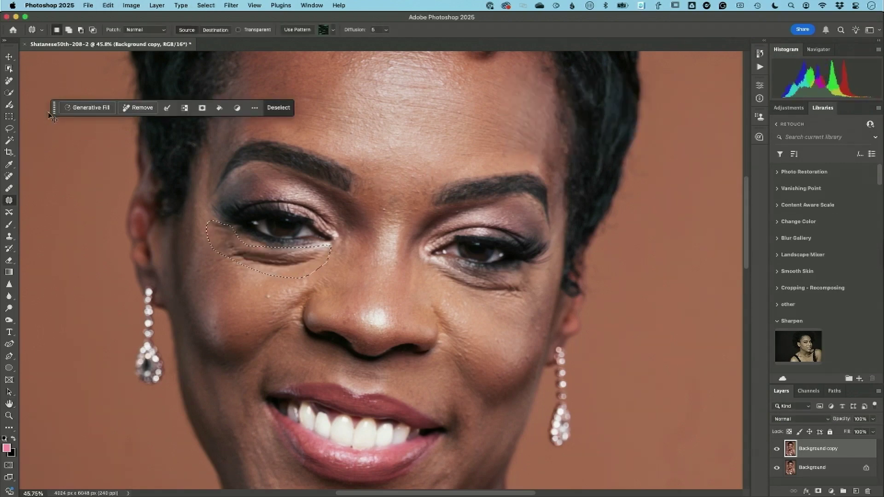
{"action": "key", "text": "ctrl+d"}
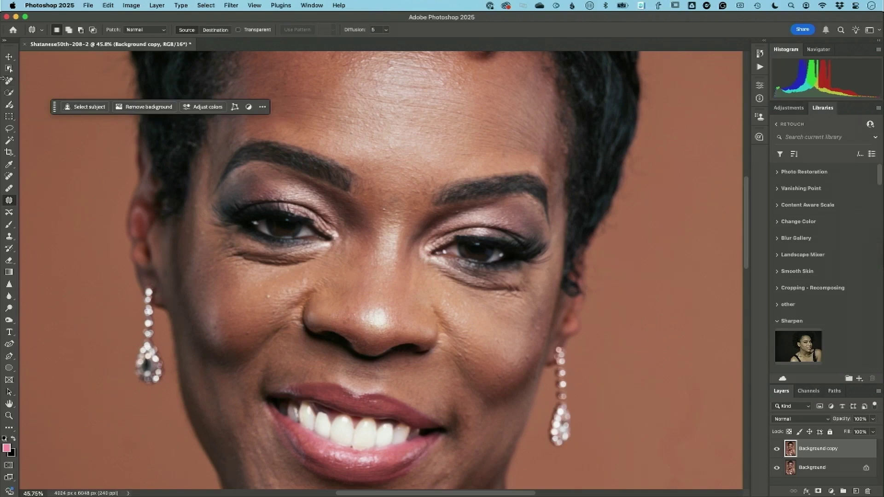
Erase the wrinkles under the eye on the image's left side using the Remove tool with its mode set to Generative AI on.
{"action": "left_click", "coordinate": [8, 81]}
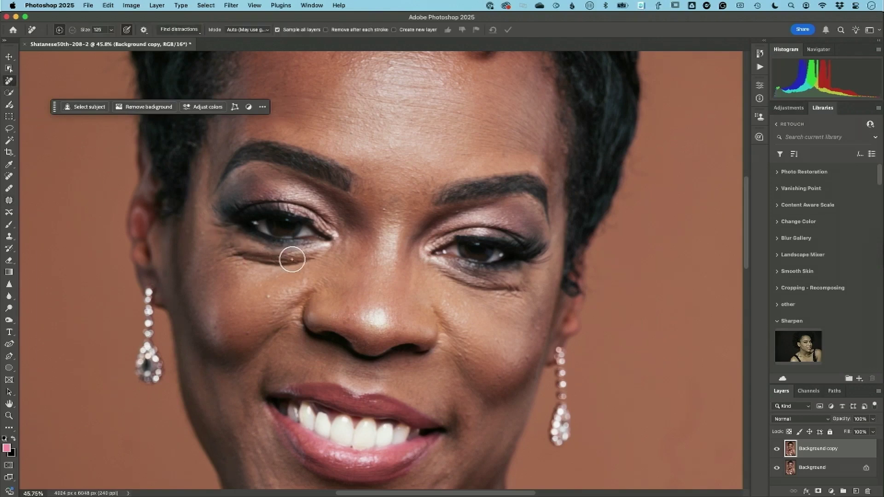
{"action": "mouse_move", "coordinate": [323, 261]}
{"action": "left_mouse_down"}
{"action": "mouse_move", "coordinate": [259, 260]}
{"action": "mouse_move", "coordinate": [219, 237]}
{"action": "mouse_move", "coordinate": [236, 251]}
{"action": "left_mouse_up"}
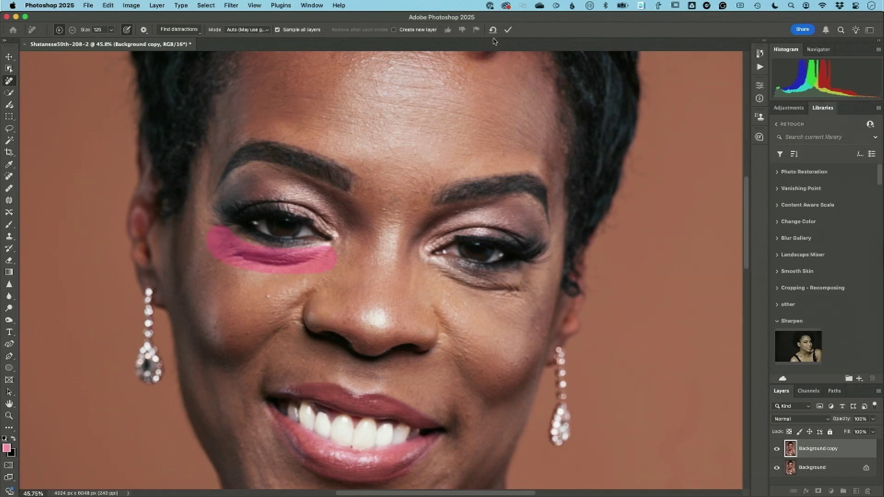
{"action": "left_click", "coordinate": [253, 32]}
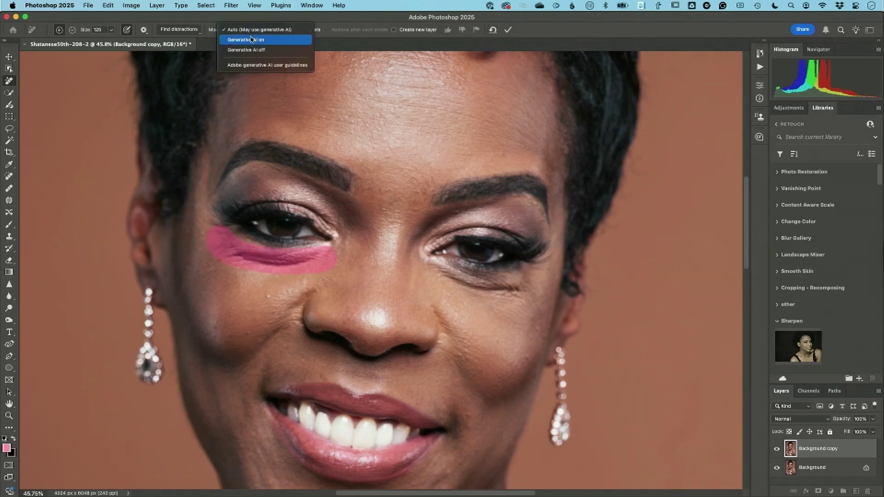
{"action": "left_click", "coordinate": [251, 40]}
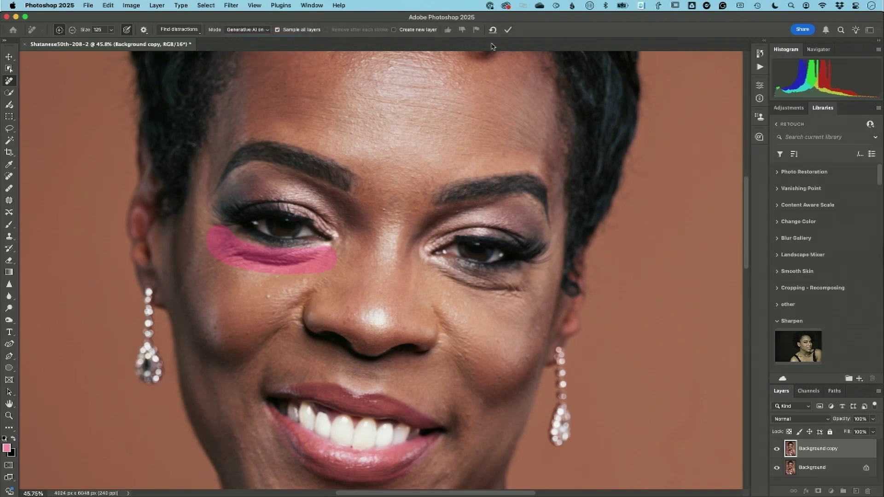
{"action": "key", "text": "Return"}
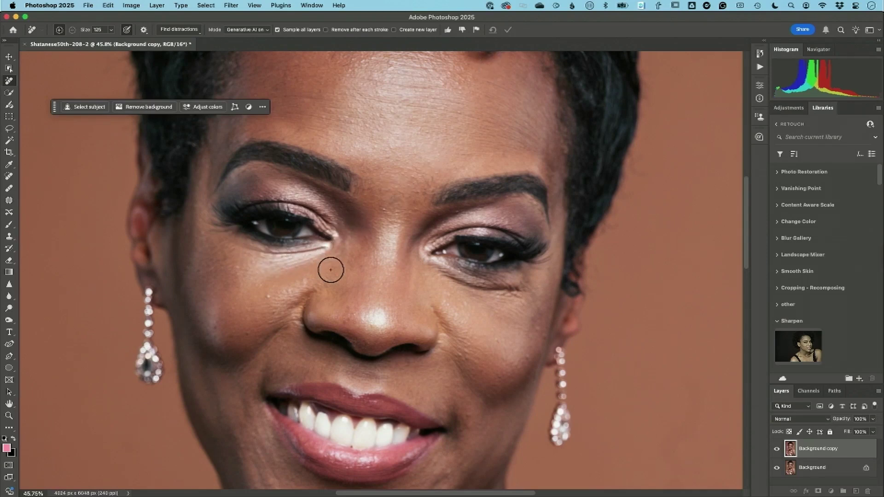
Erase the wrinkles under the other eye with the Remove tool and merge the retouched copy into the Background layer.
{"action": "left_click_drag", "start_coordinate": [438, 271], "coordinate": [523, 295]}
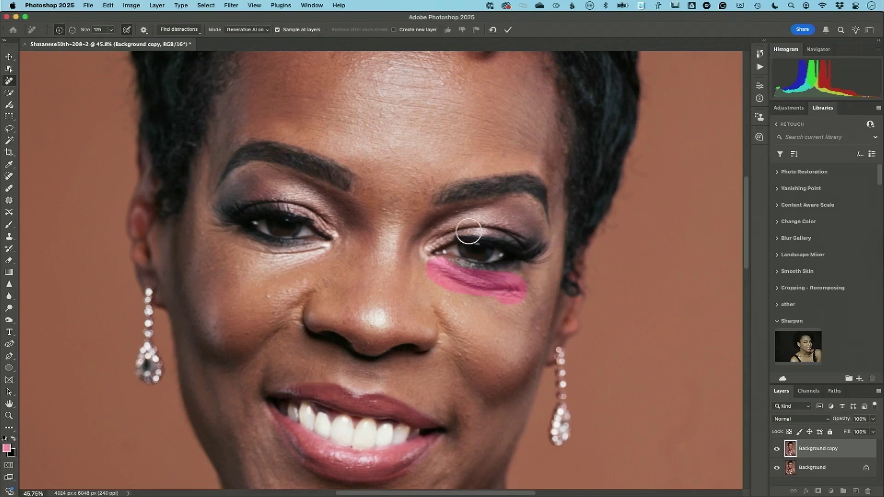
{"action": "left_click", "coordinate": [508, 29]}
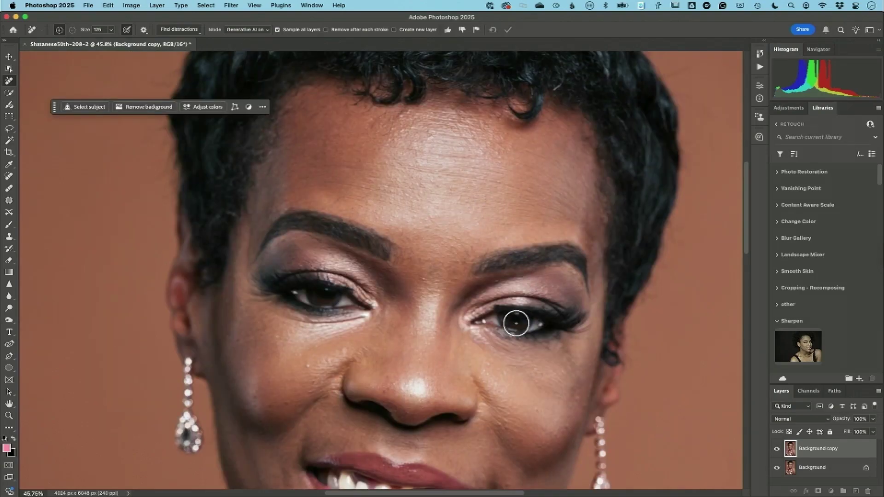
{"action": "left_click_drag", "start_coordinate": [510, 320], "coordinate": [437, 278]}
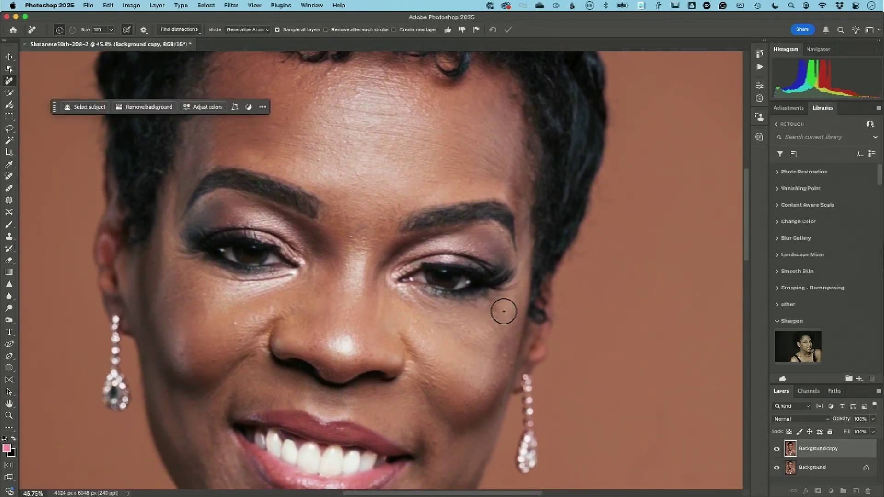
{"action": "key", "text": "super+e"}
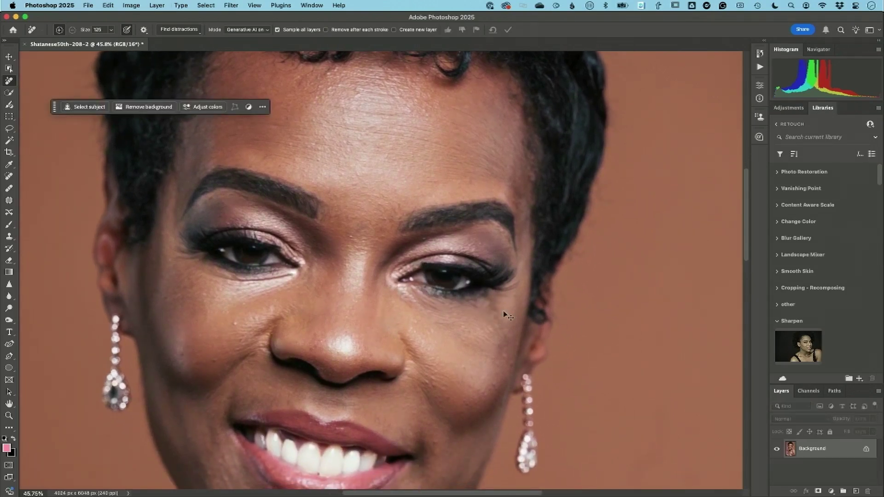
Extend the canvas beyond both sides and the top of the portrait to about 5250 × 6220 px, filling it with Generative Expand.
{"action": "key", "text": "super+minus"}
{"action": "key", "text": "super+minus"}
{"action": "key", "text": "super+minus"}
{"action": "key", "text": "super+minus"}
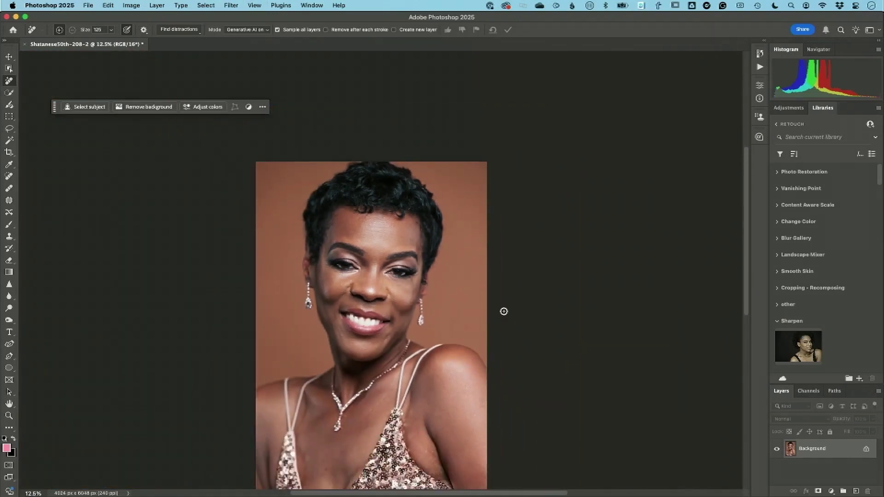
{"action": "left_click_drag", "start_coordinate": [449, 329], "coordinate": [454, 234]}
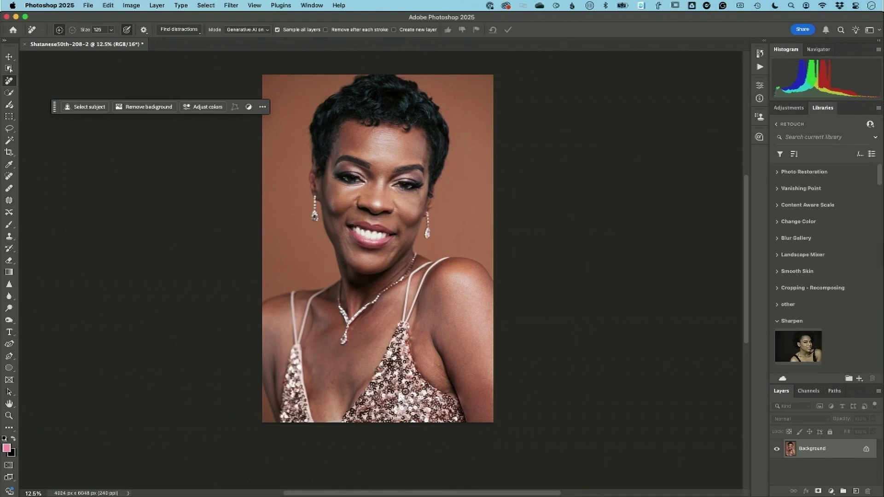
{"action": "key", "text": "c"}
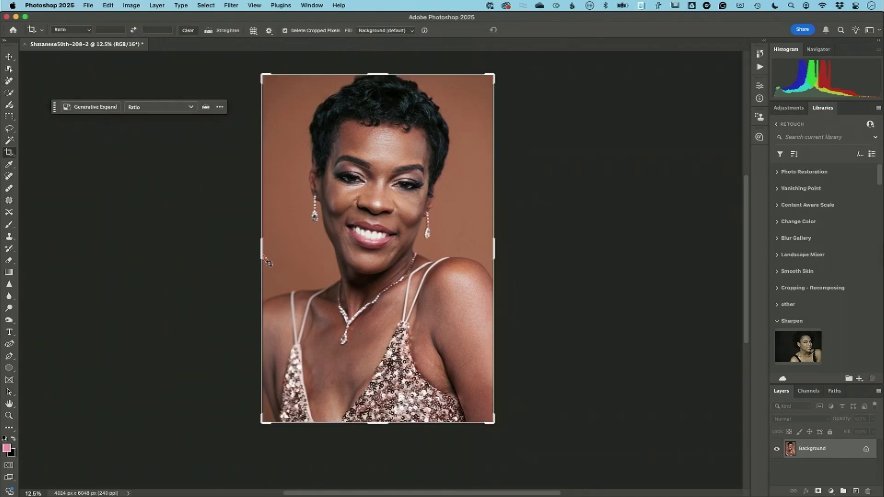
{"action": "left_click_drag", "start_coordinate": [259, 255], "coordinate": [243, 252]}
{"action": "mouse_move", "coordinate": [513, 254]}
{"action": "left_mouse_down"}
{"action": "mouse_move", "coordinate": [519, 244]}
{"action": "mouse_move", "coordinate": [529, 251]}
{"action": "left_mouse_up"}
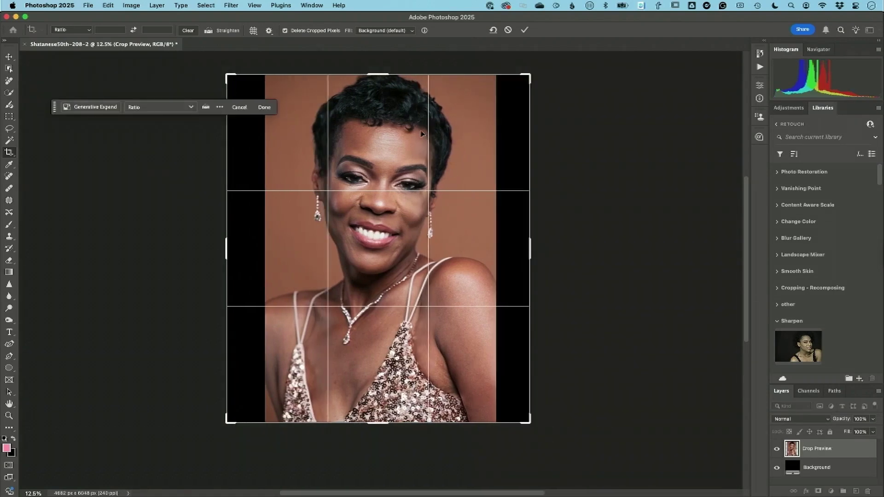
{"action": "left_click_drag", "start_coordinate": [373, 74], "coordinate": [371, 69]}
{"action": "left_click", "coordinate": [385, 31]}
{"action": "left_click", "coordinate": [380, 41]}
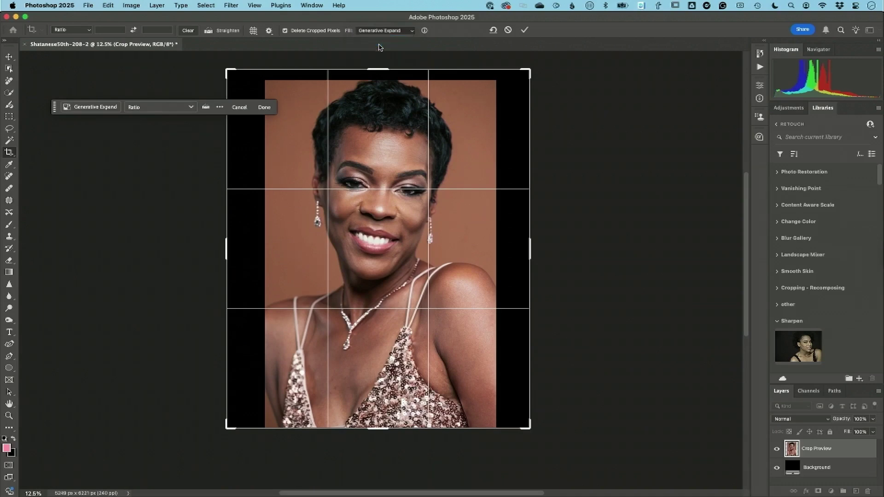
{"action": "left_click", "coordinate": [525, 31]}
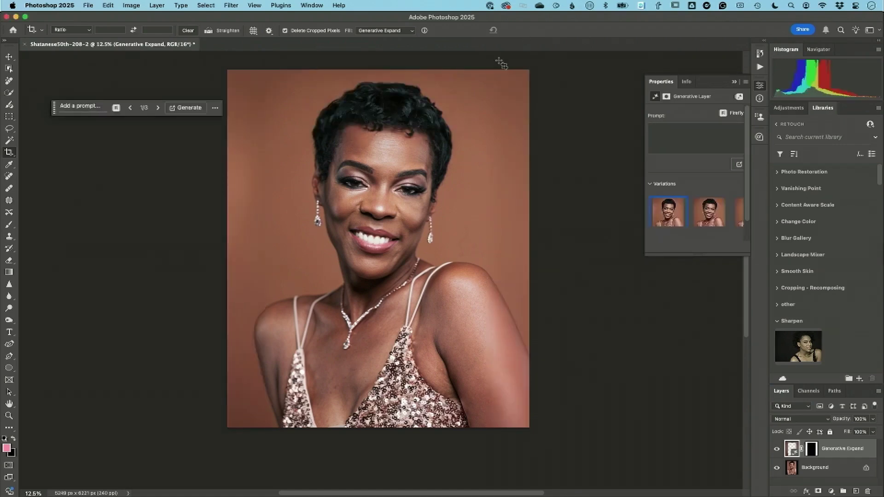
Compare the three Generative Expand variations and keep the first one.
{"action": "left_click", "coordinate": [701, 210]}
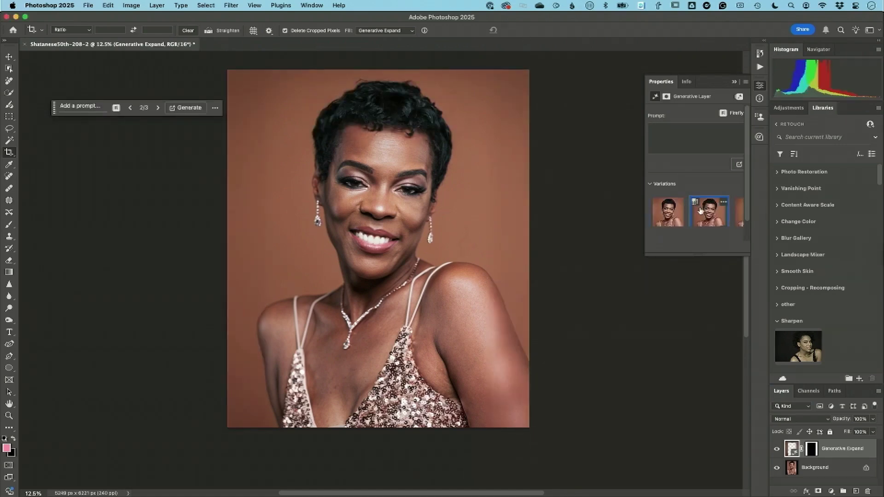
{"action": "left_click", "coordinate": [736, 216]}
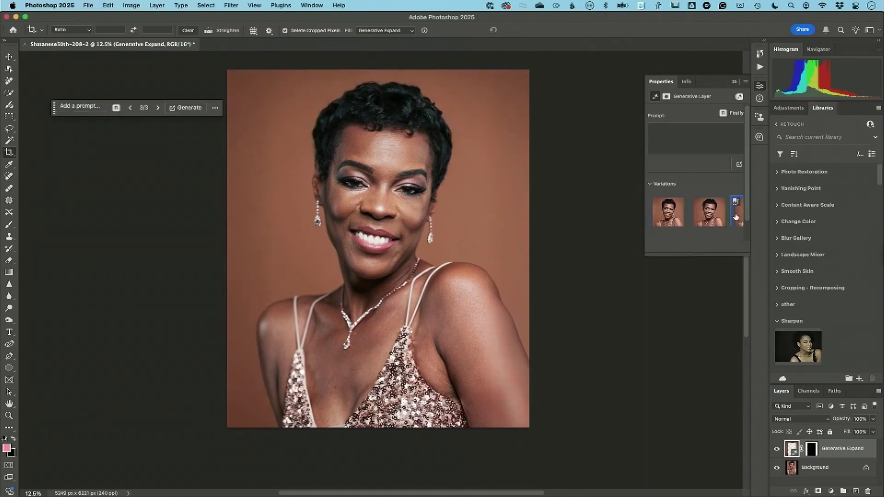
{"action": "left_click", "coordinate": [675, 221]}
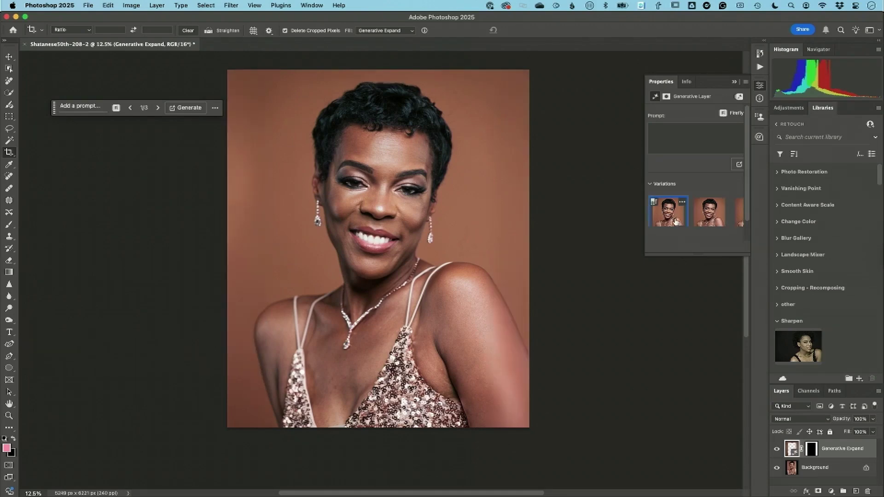
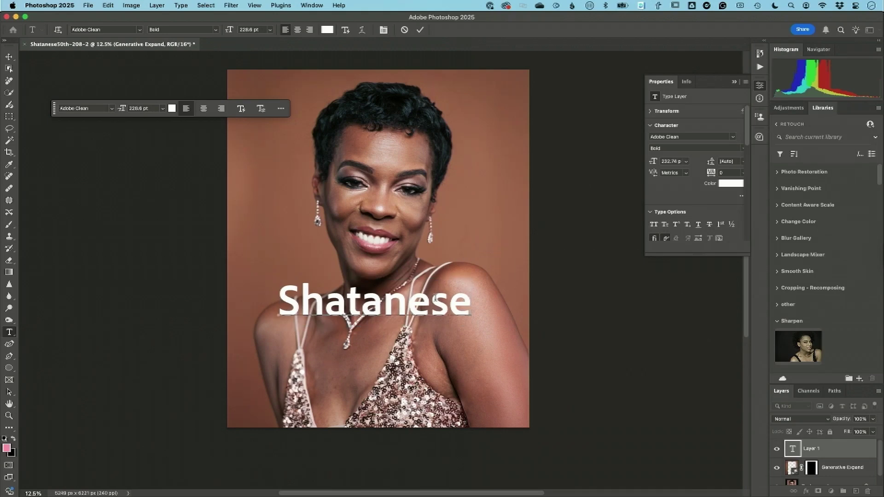
Move the name text lower across the chest and try to recolor it with a skin tone sampled from the forehead.
{"action": "left_click_drag", "start_coordinate": [385, 310], "coordinate": [369, 342]}
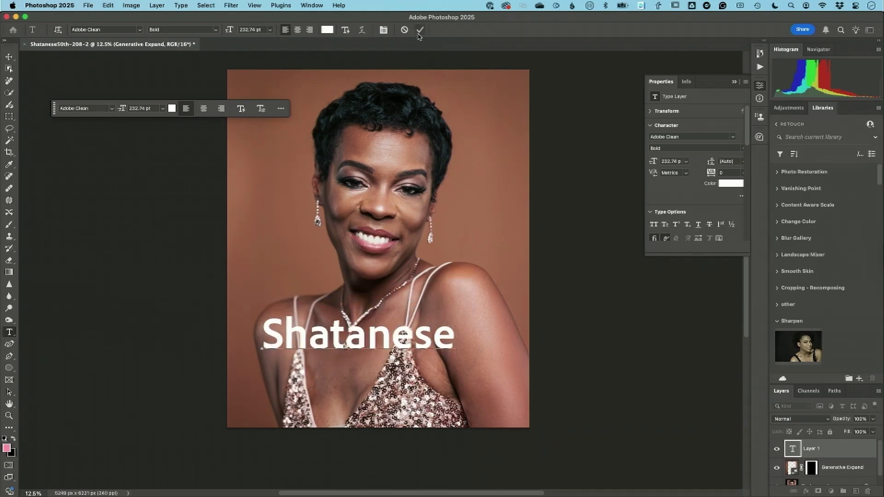
{"action": "left_click", "coordinate": [327, 30]}
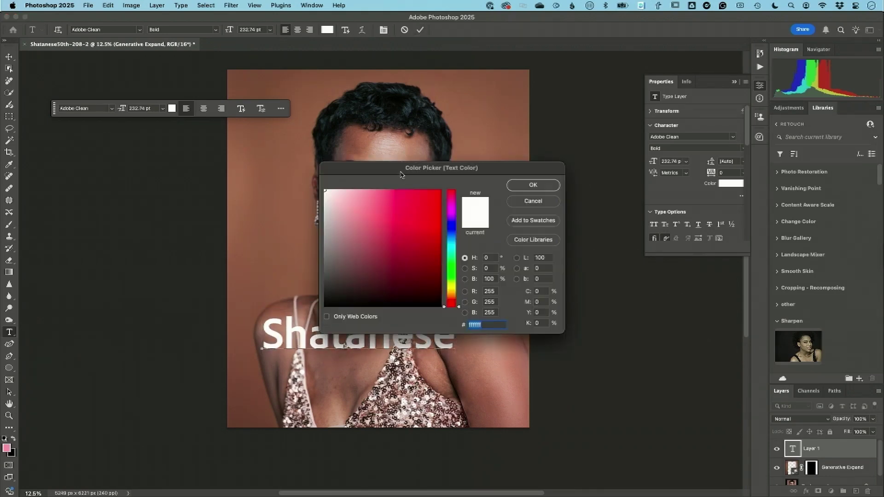
{"action": "left_click_drag", "start_coordinate": [401, 171], "coordinate": [523, 169]}
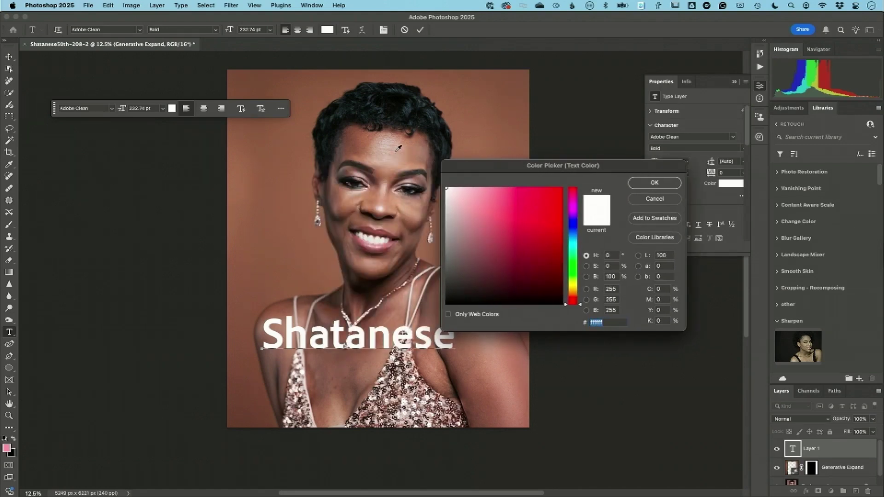
{"action": "left_click", "coordinate": [396, 151]}
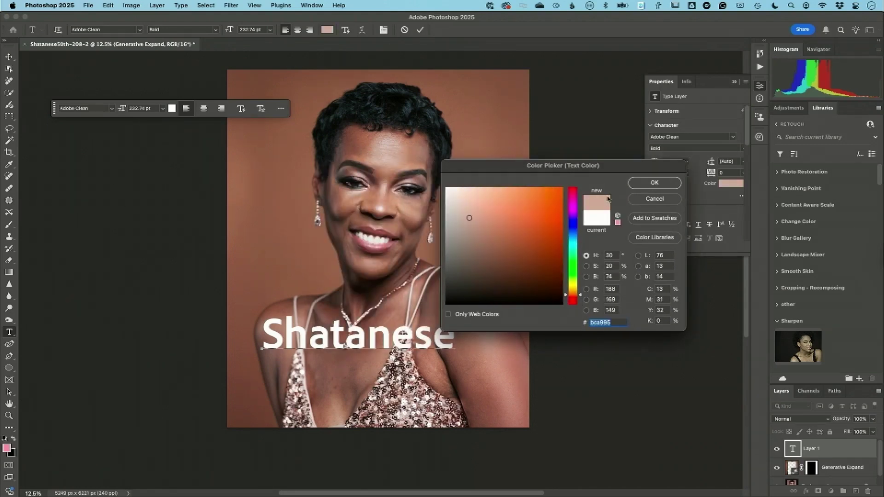
{"action": "left_click", "coordinate": [640, 184]}
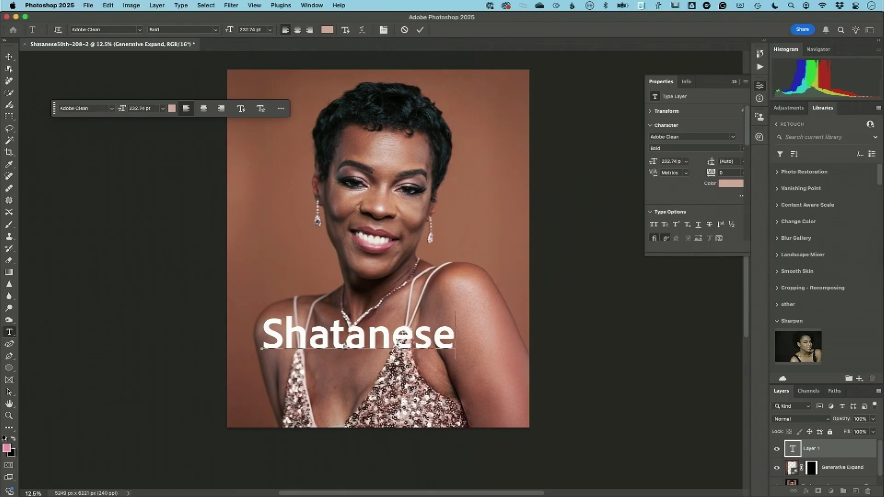
Select the name text, try colors sampled from the face and dress, and set its color to the forehead tone #c3b09d.
{"action": "double_click", "coordinate": [398, 345]}
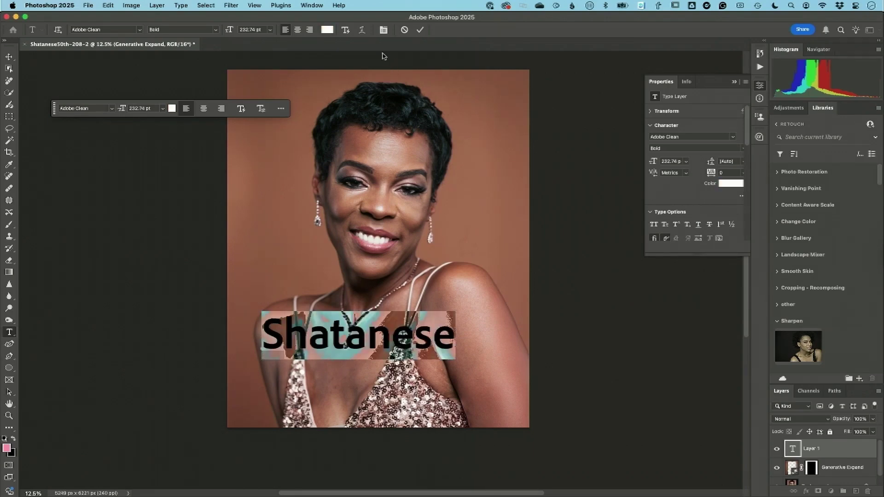
{"action": "left_click", "coordinate": [327, 29]}
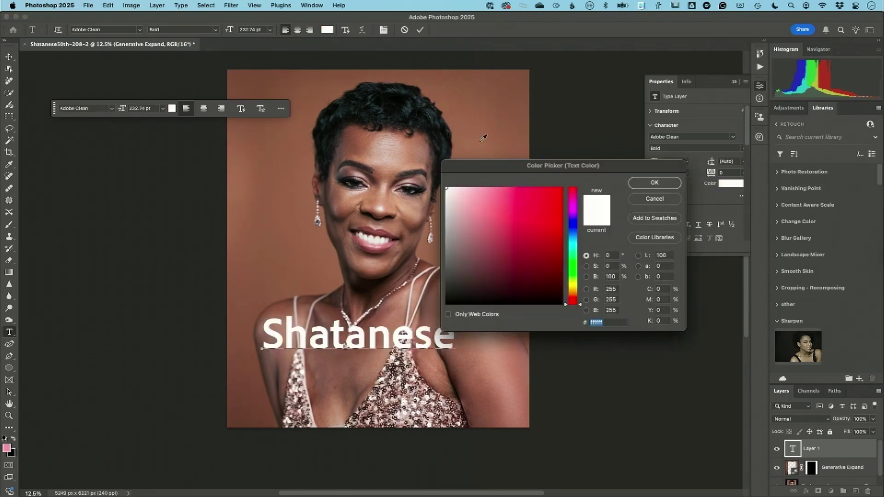
{"action": "left_click", "coordinate": [384, 145]}
{"action": "left_click", "coordinate": [365, 144]}
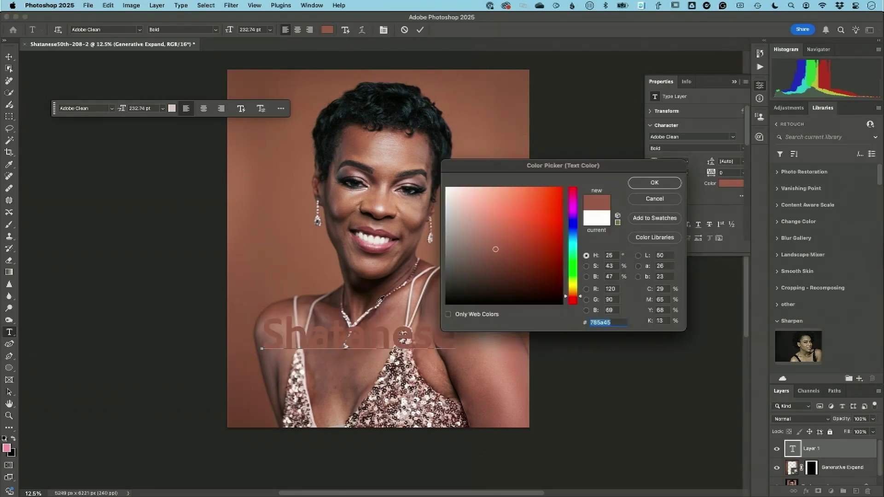
{"action": "left_click", "coordinate": [415, 391]}
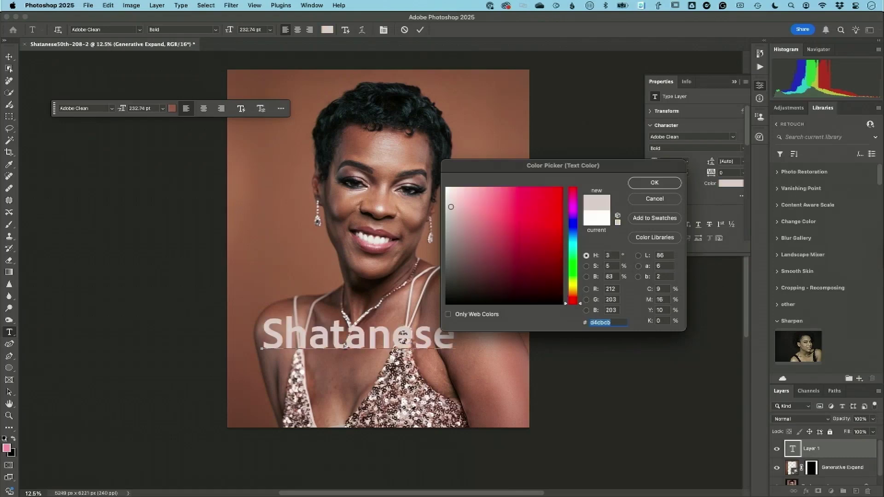
{"action": "left_click", "coordinate": [408, 397]}
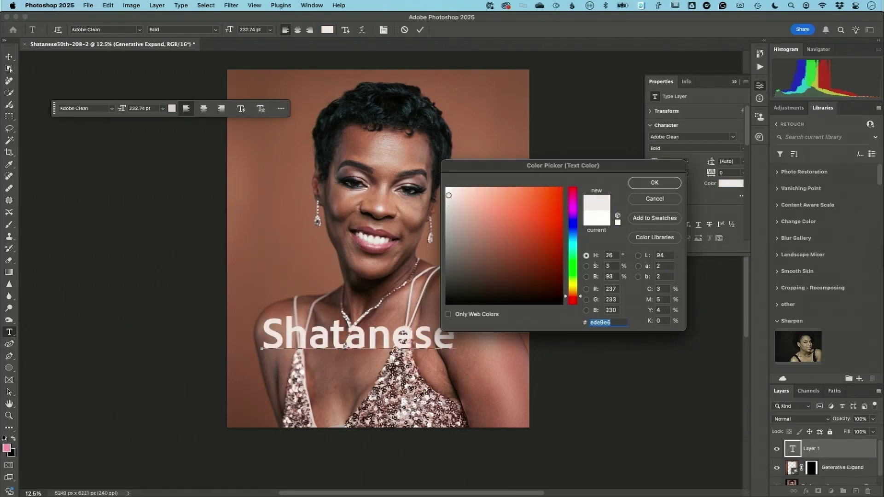
{"action": "type", "text": "ffffff"}
{"action": "left_click", "coordinate": [397, 285]}
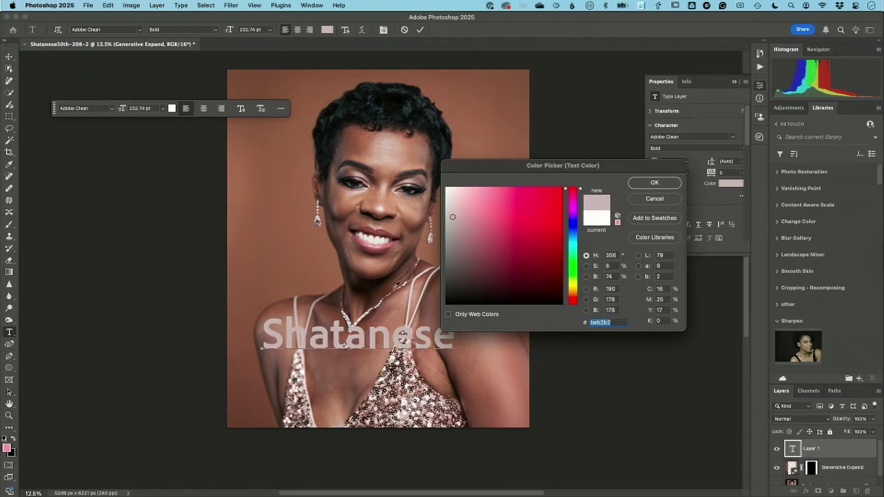
{"action": "left_click", "coordinate": [374, 246]}
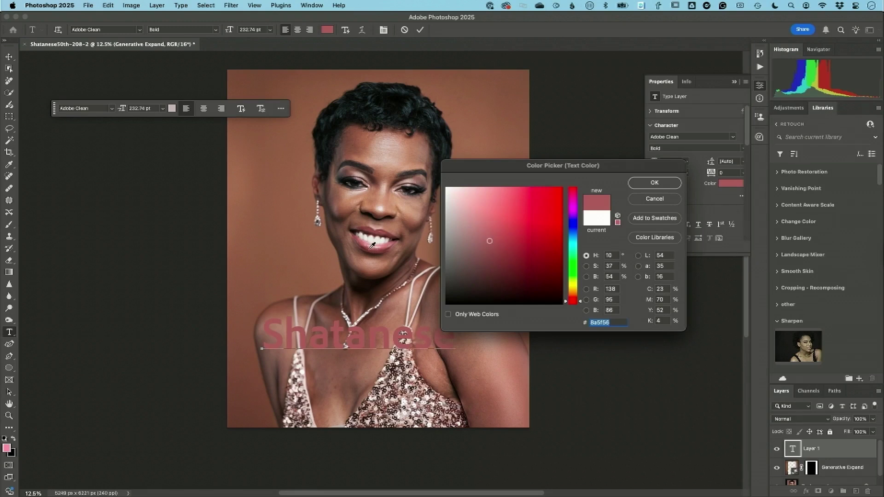
{"action": "left_click", "coordinate": [371, 244]}
{"action": "left_click", "coordinate": [374, 245]}
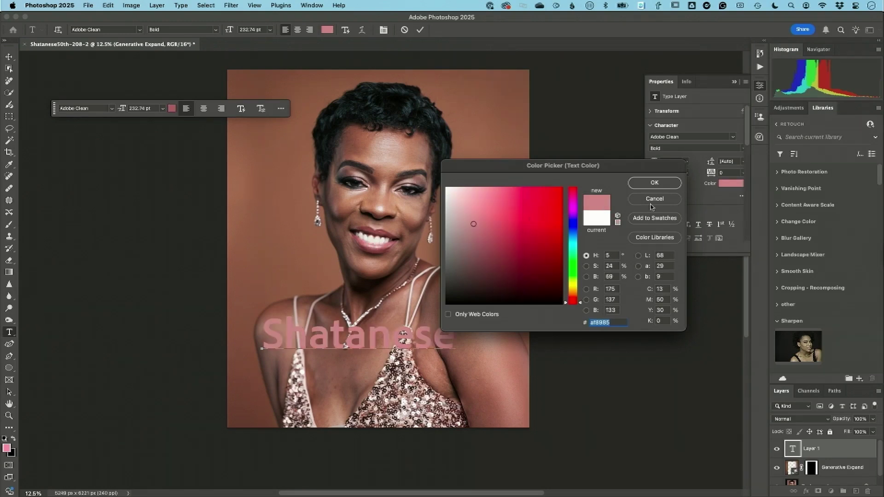
{"action": "left_click", "coordinate": [394, 149]}
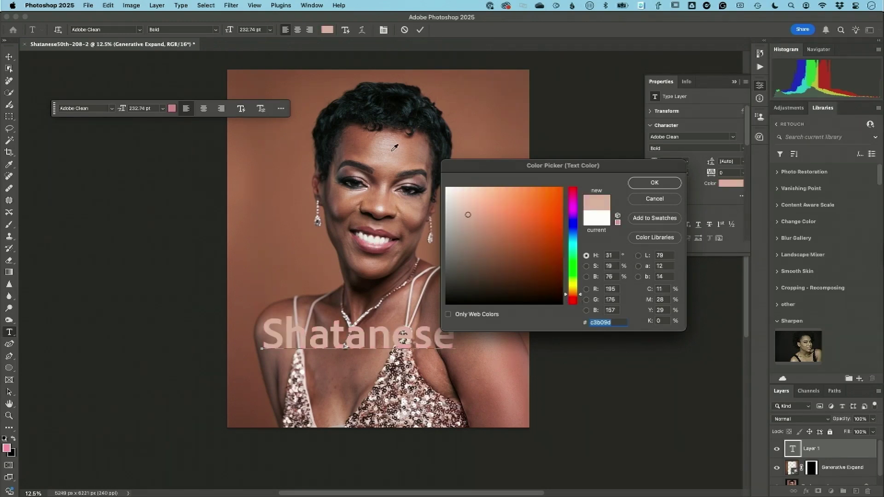
{"action": "left_click", "coordinate": [656, 184]}
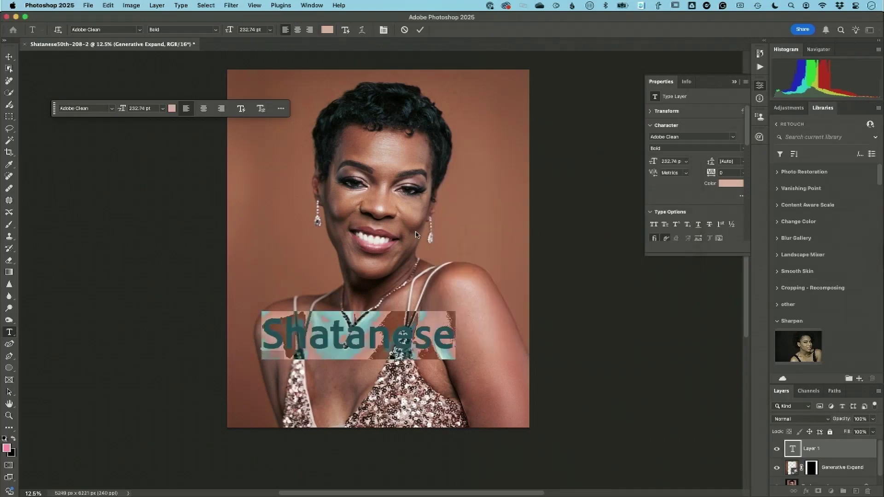
Change the name text's font to Al Fresco Regular and commit the text edit.
{"action": "left_click", "coordinate": [107, 111]}
{"action": "left_click", "coordinate": [112, 109]}
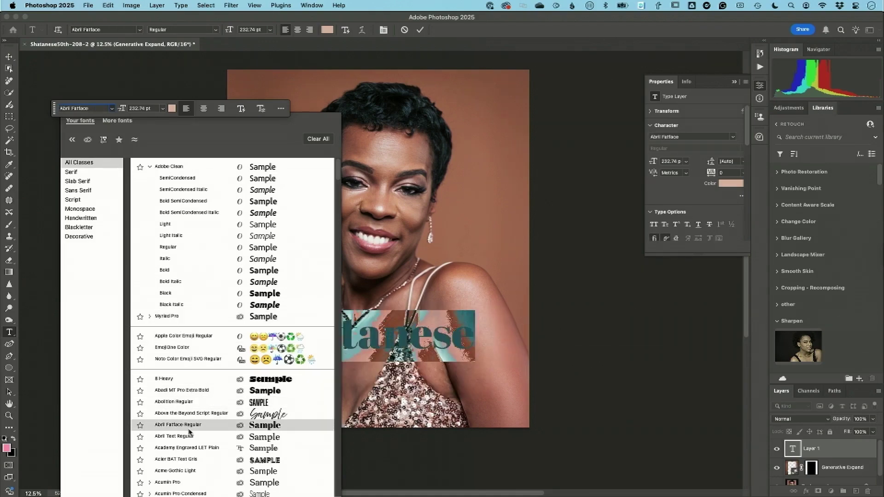
{"action": "scroll", "coordinate": [189, 440], "scroll_direction": "down", "scroll_amount": 10}
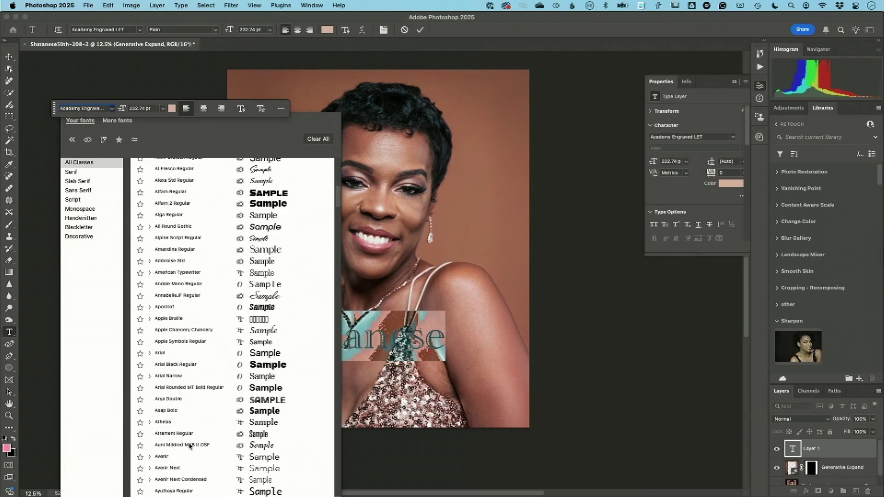
{"action": "left_click", "coordinate": [207, 174]}
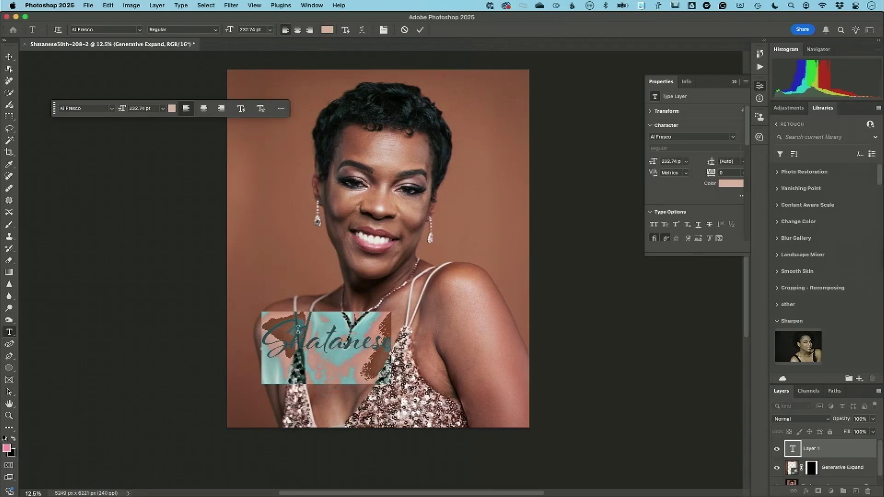
{"action": "left_click", "coordinate": [40, 166]}
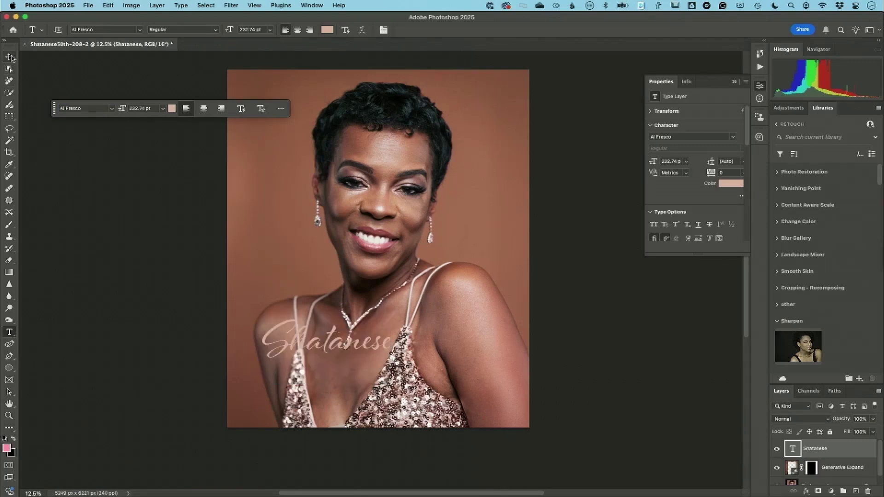
Move the name text up beside the neck, just above the shoulder on the image's left side, and deselect it.
{"action": "left_click", "coordinate": [8, 57]}
{"action": "left_click_drag", "start_coordinate": [289, 330], "coordinate": [277, 286]}
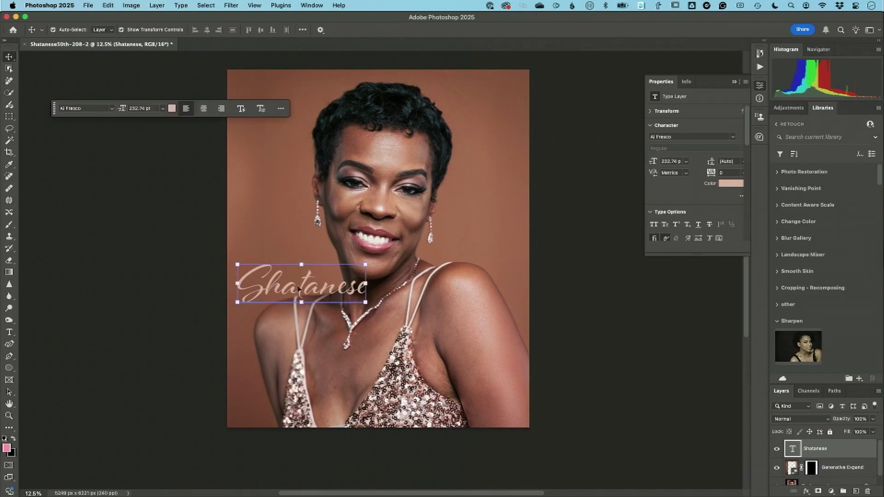
{"action": "left_click", "coordinate": [555, 256]}
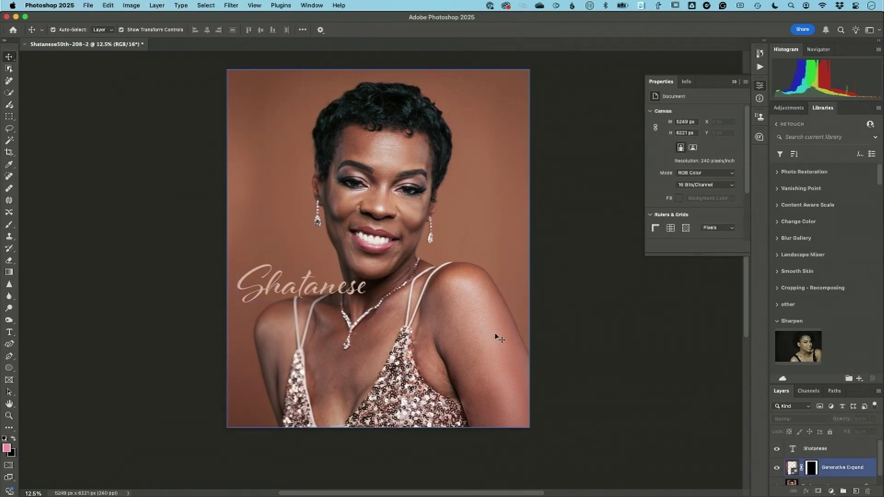
Save and close the retouched portrait, and switch to Adobe Lightroom Classic.
{"action": "key", "text": "super+s"}
{"action": "key", "text": "super+w"}
{"action": "key", "text": "super+Tab"}
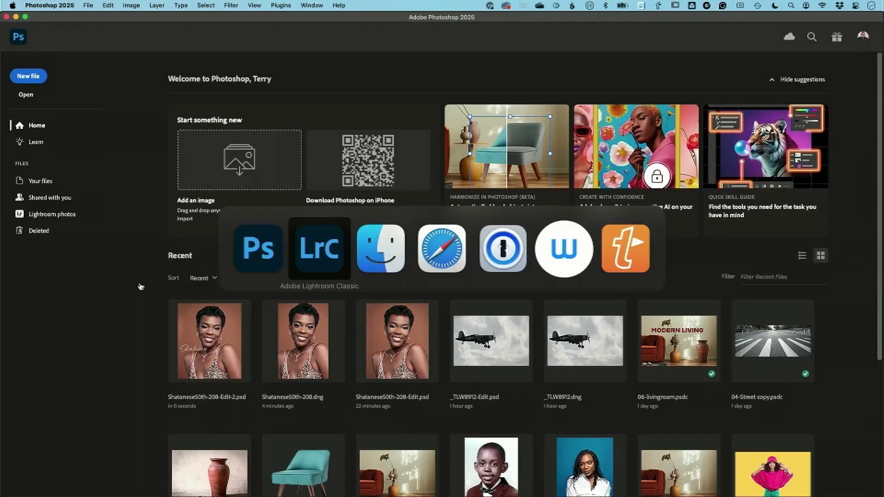